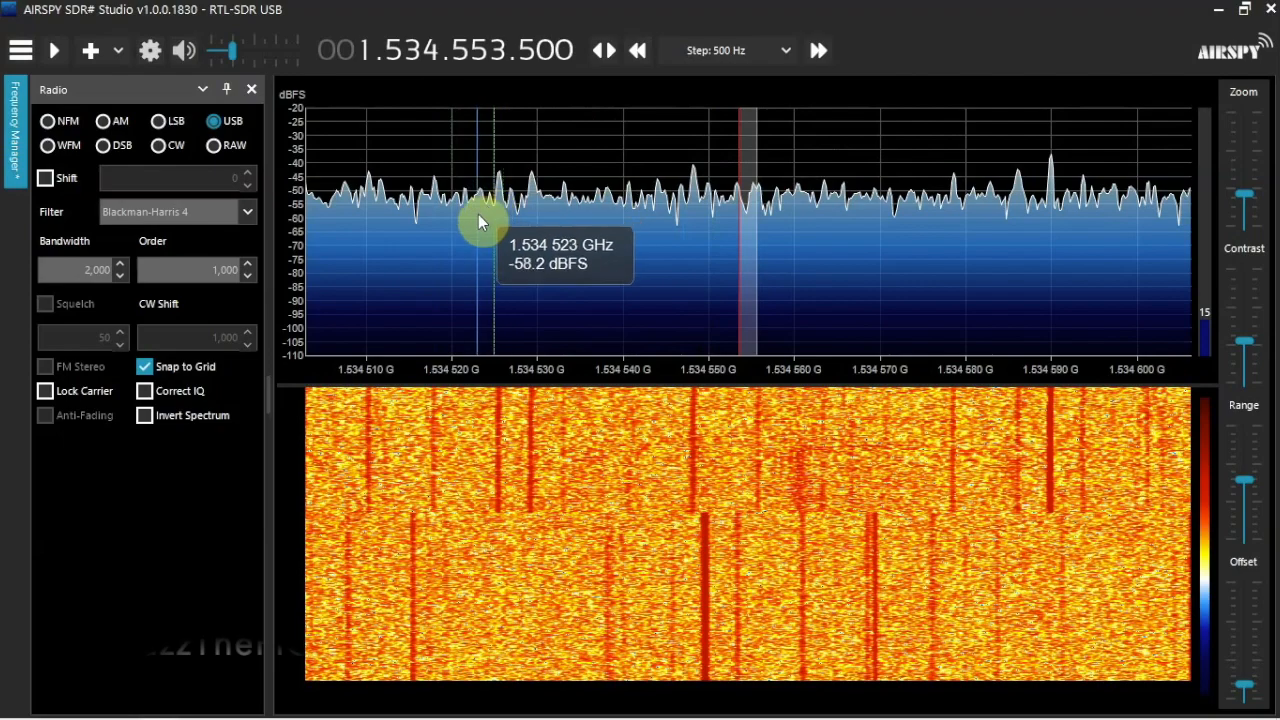
- Show the Audio settings and select [MME] CABLE Input (VB-Audio) as the output device
click(16, 56)
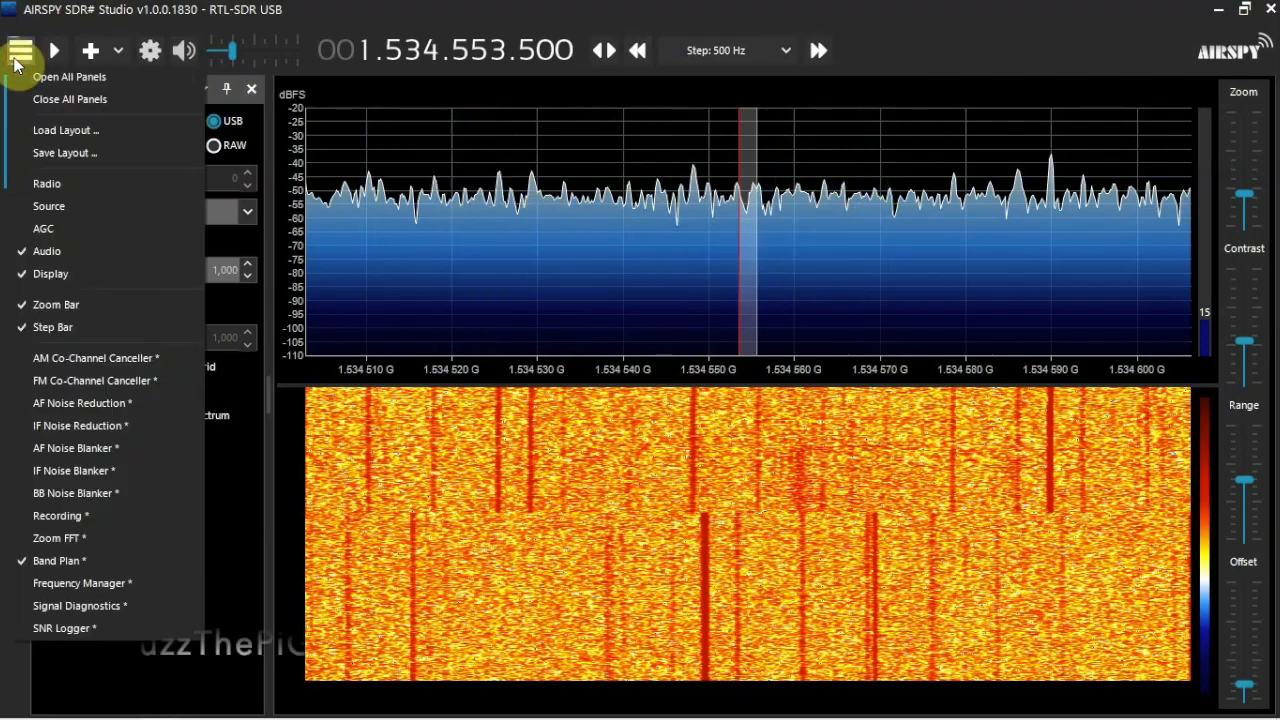
click(50, 251)
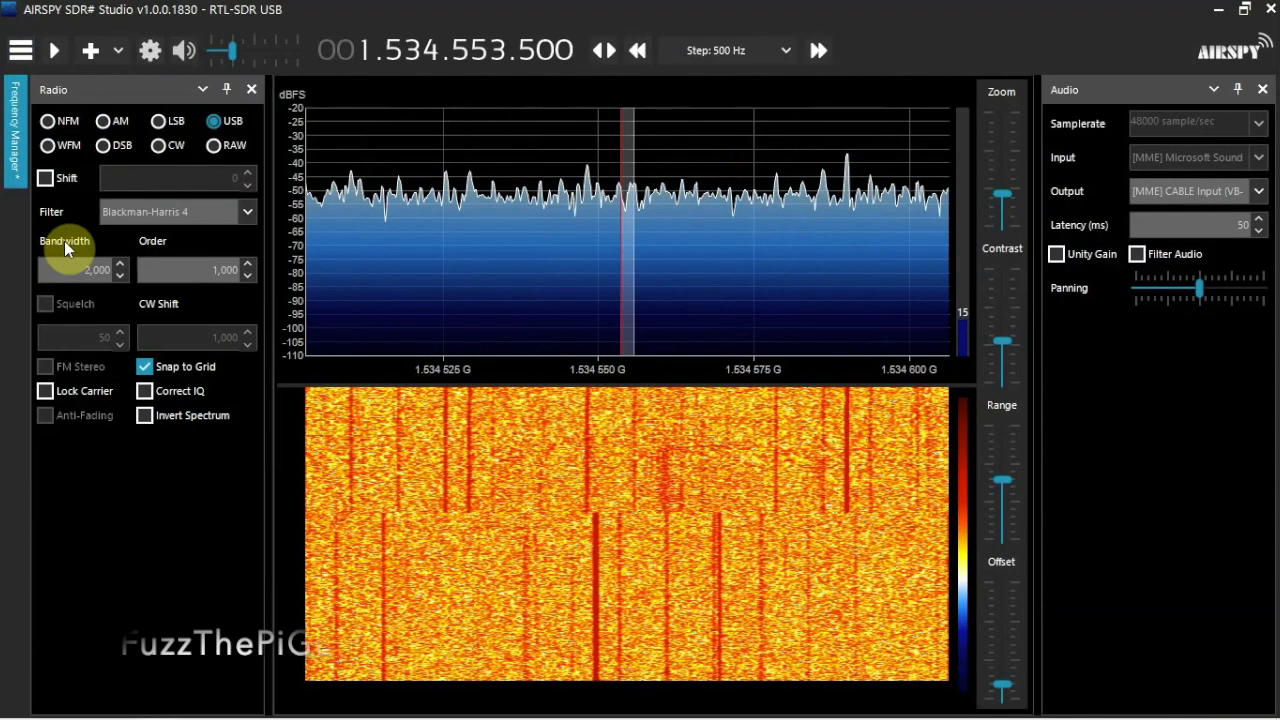
click(1185, 190)
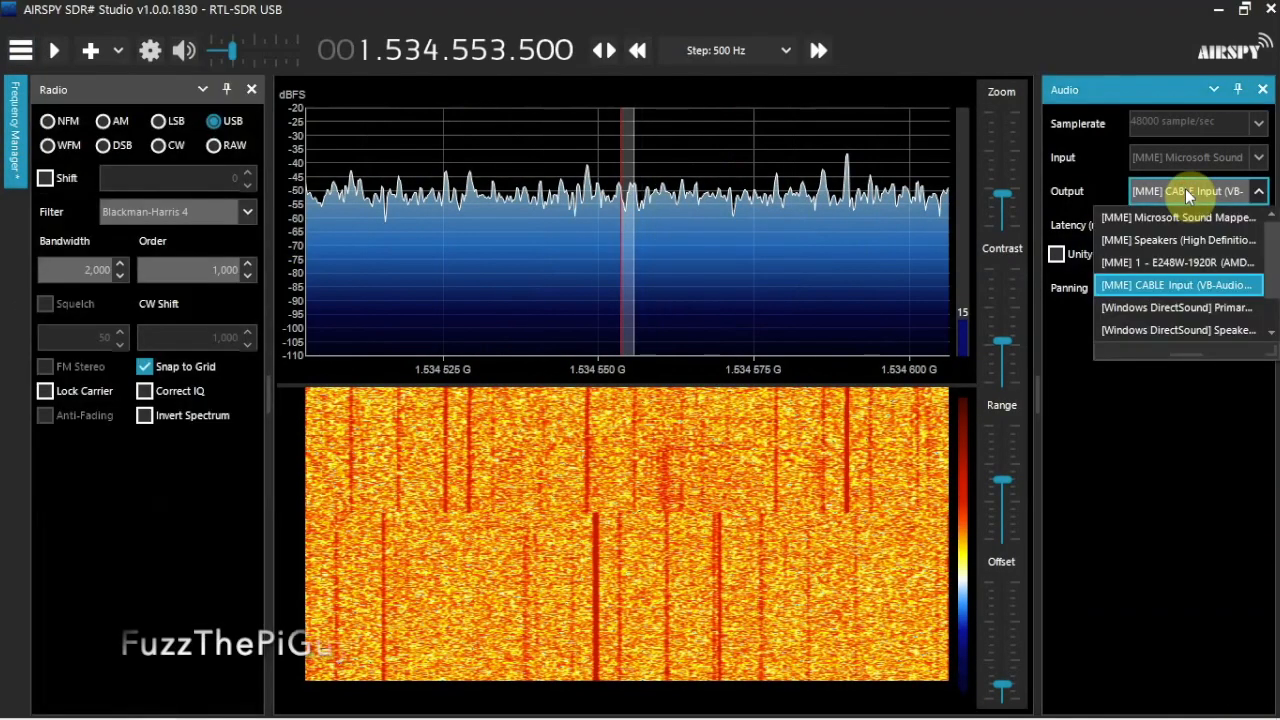
click(1189, 286)
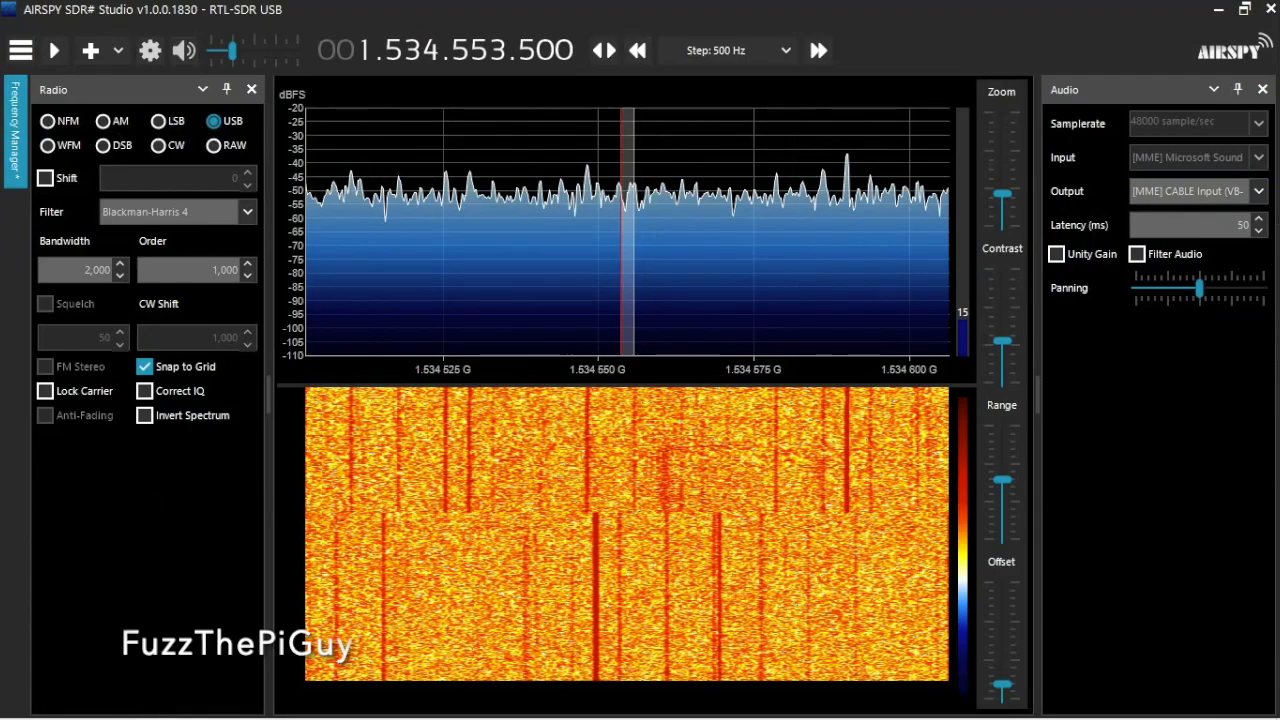
- Switch to JAERO and confirm CABLE Output (VB-Audio Virtual Cable) as the audio source in its decoding settings
drag(1279, 60, 580, 77)
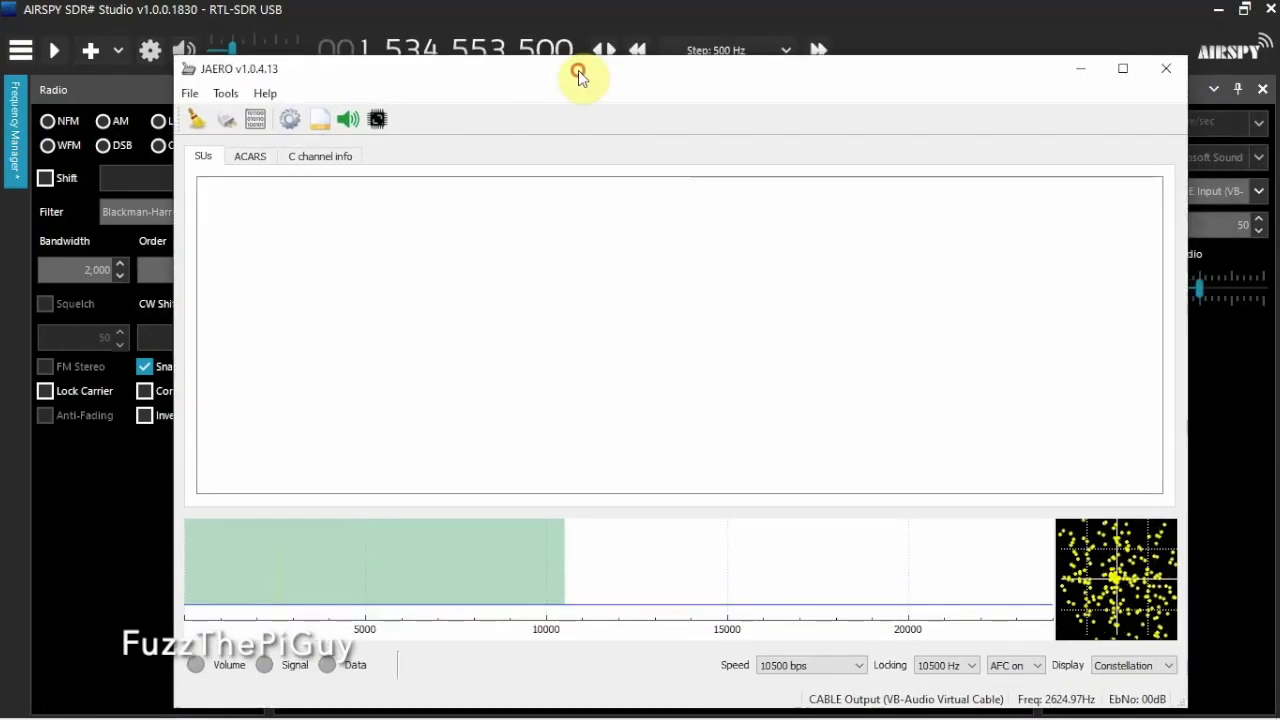
click(293, 119)
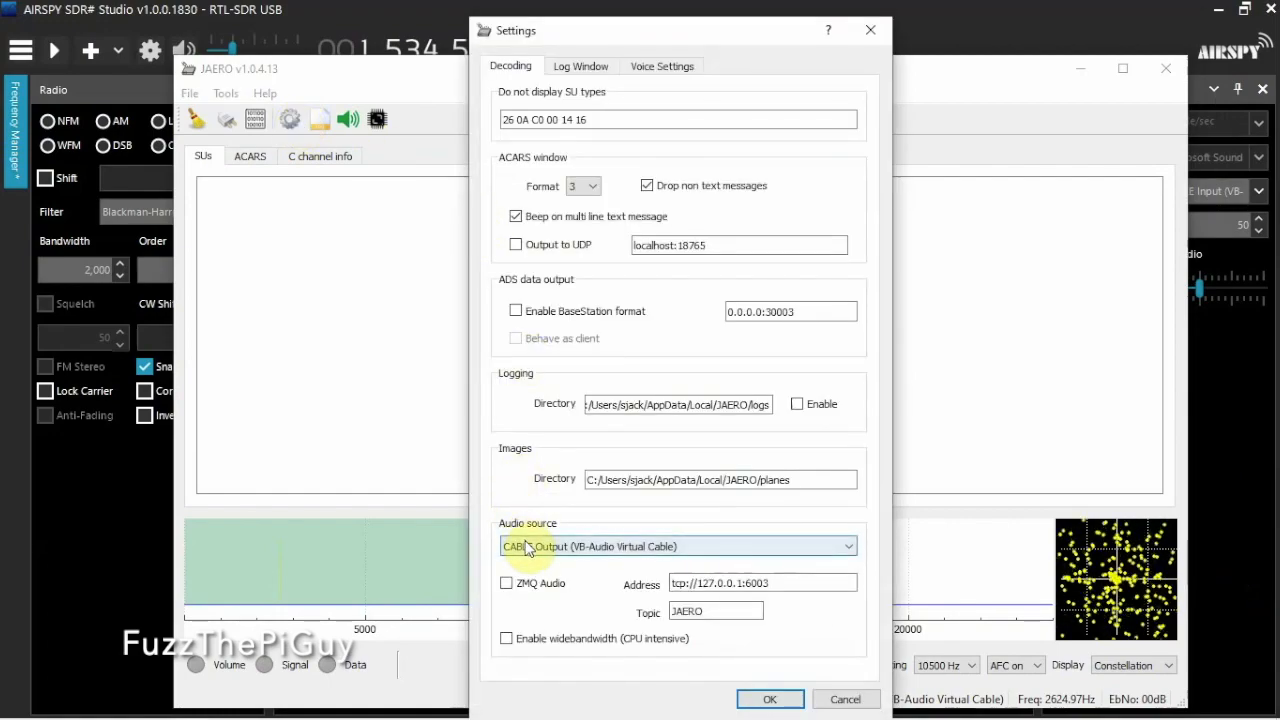
click(530, 557)
click(530, 557)
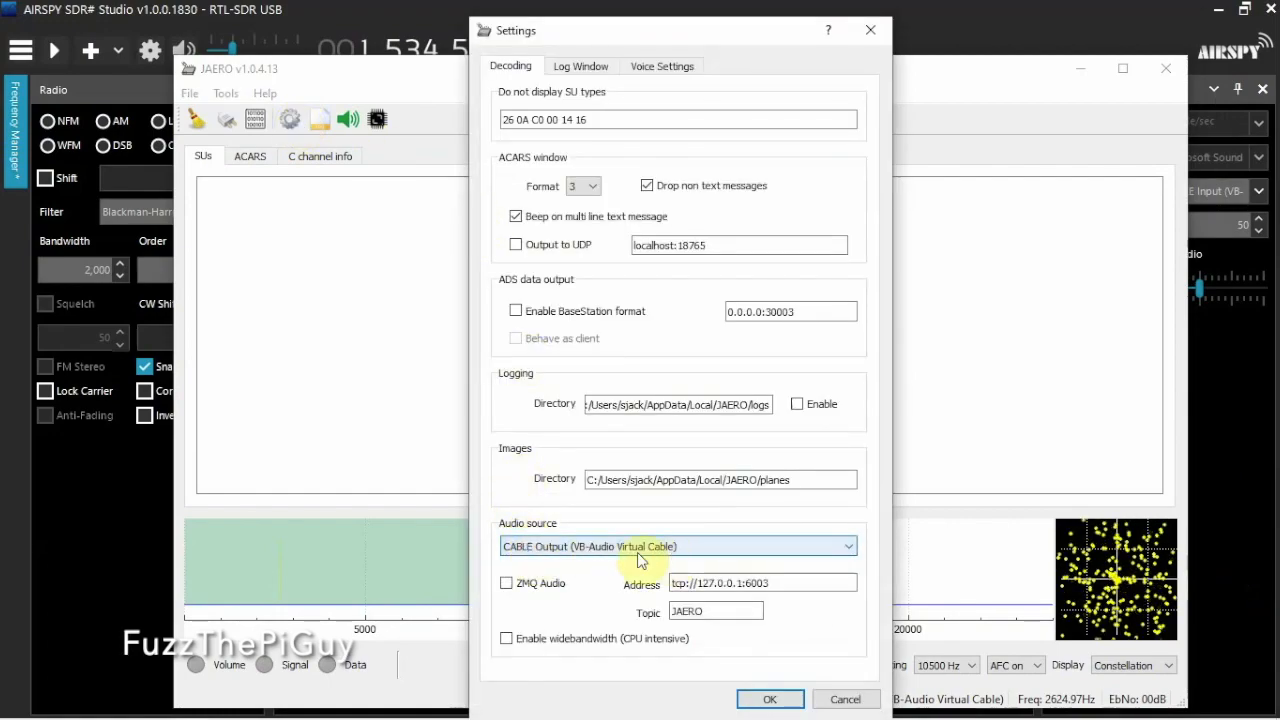
click(768, 698)
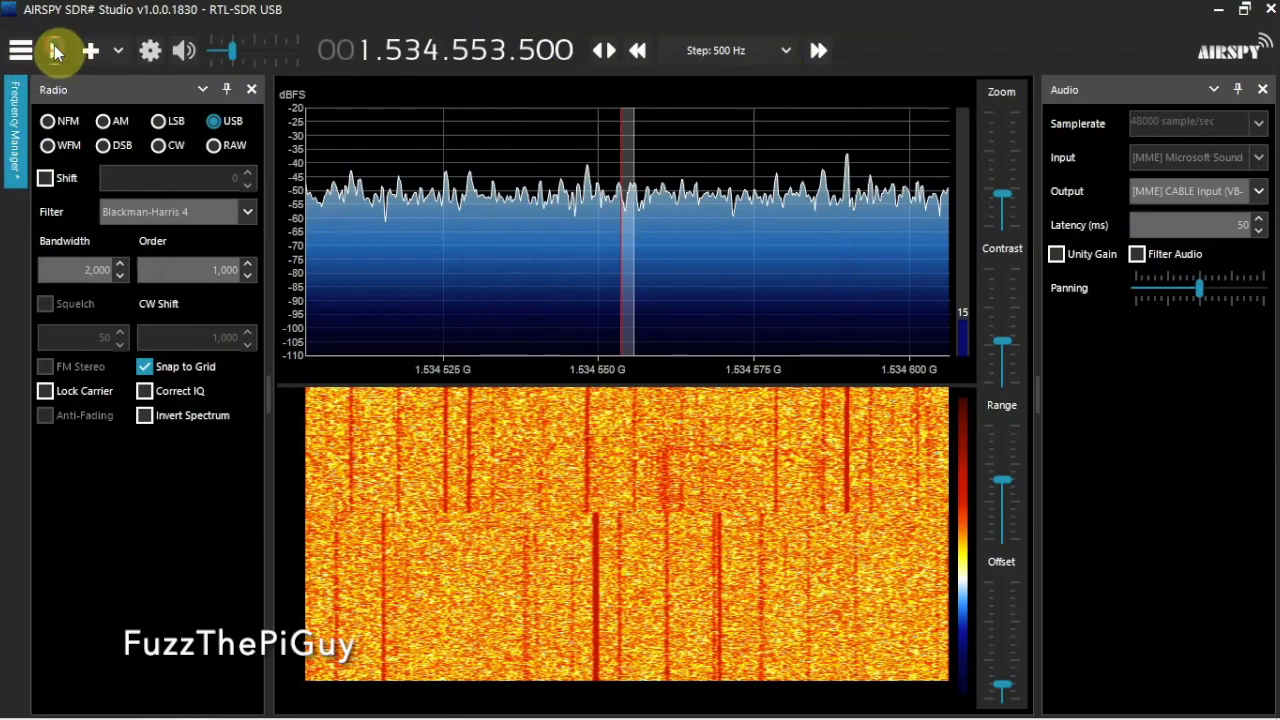
- Start reception in SDR# and tune to the signal peak at 1.534.557.000
click(55, 52)
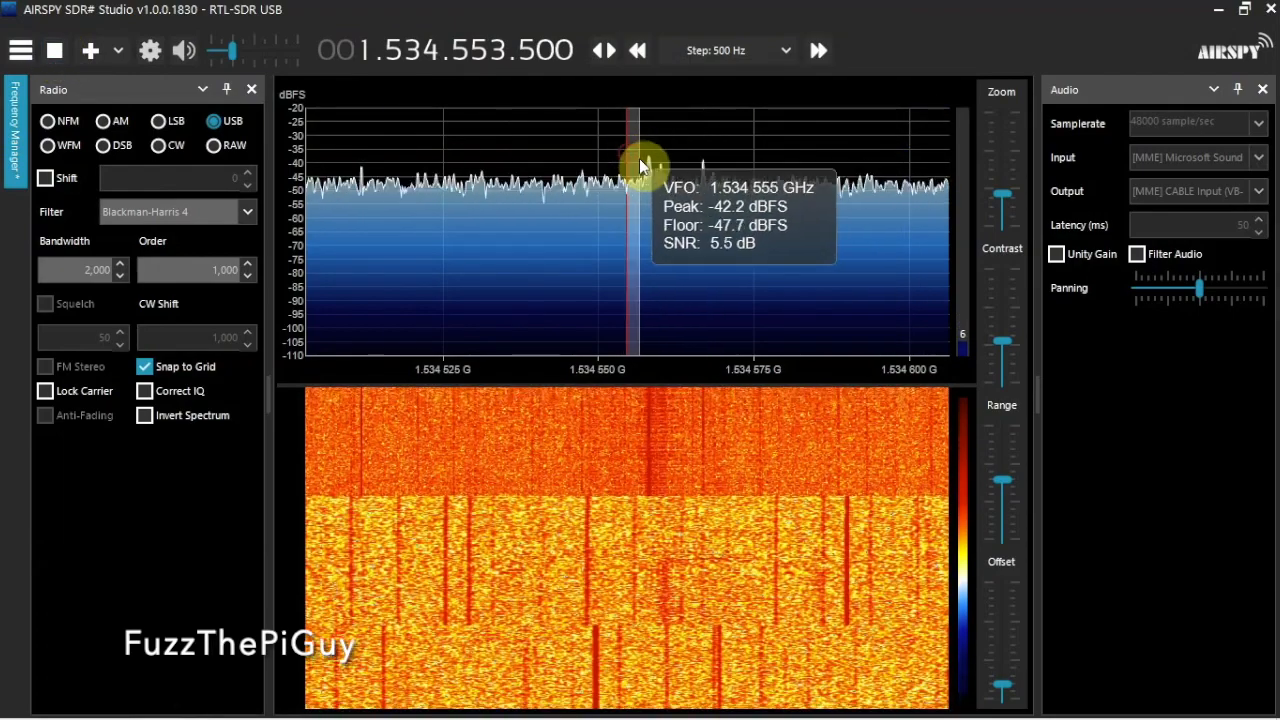
click(650, 163)
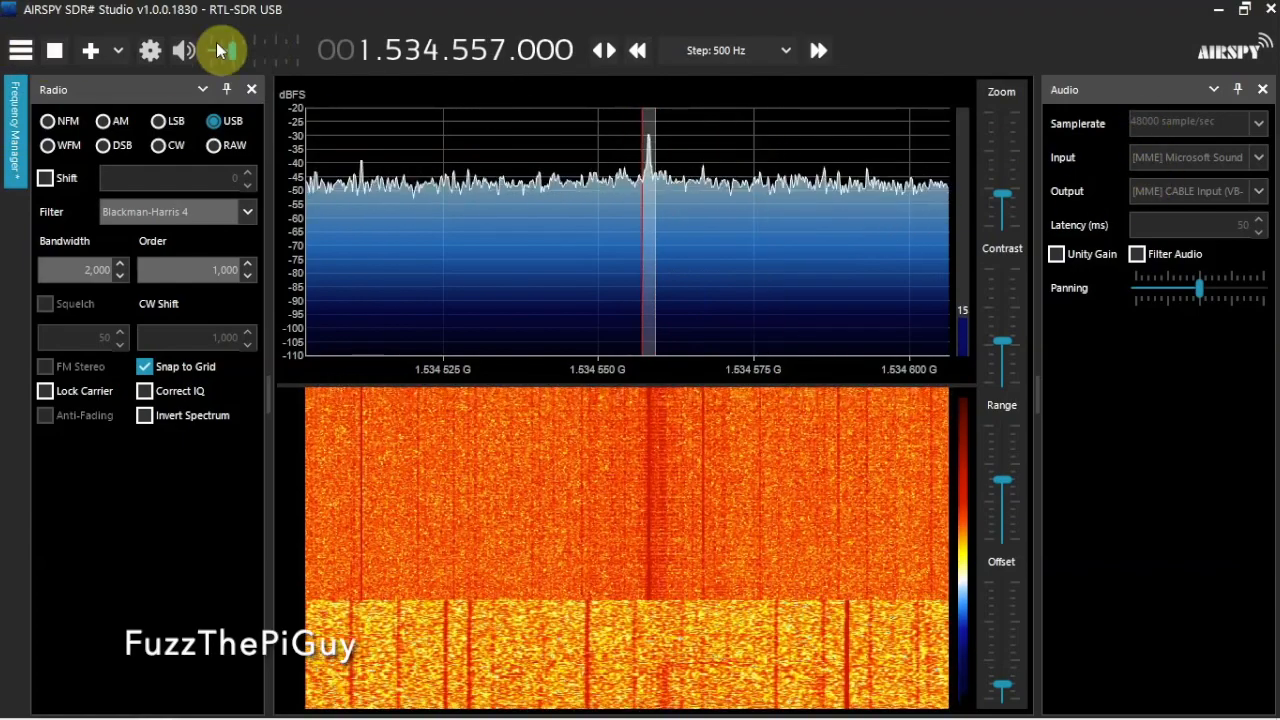
- Search Windows for the sound settings and open the Sound Control Panel, then minimize the Settings window behind it
mouse_move(170, 712)
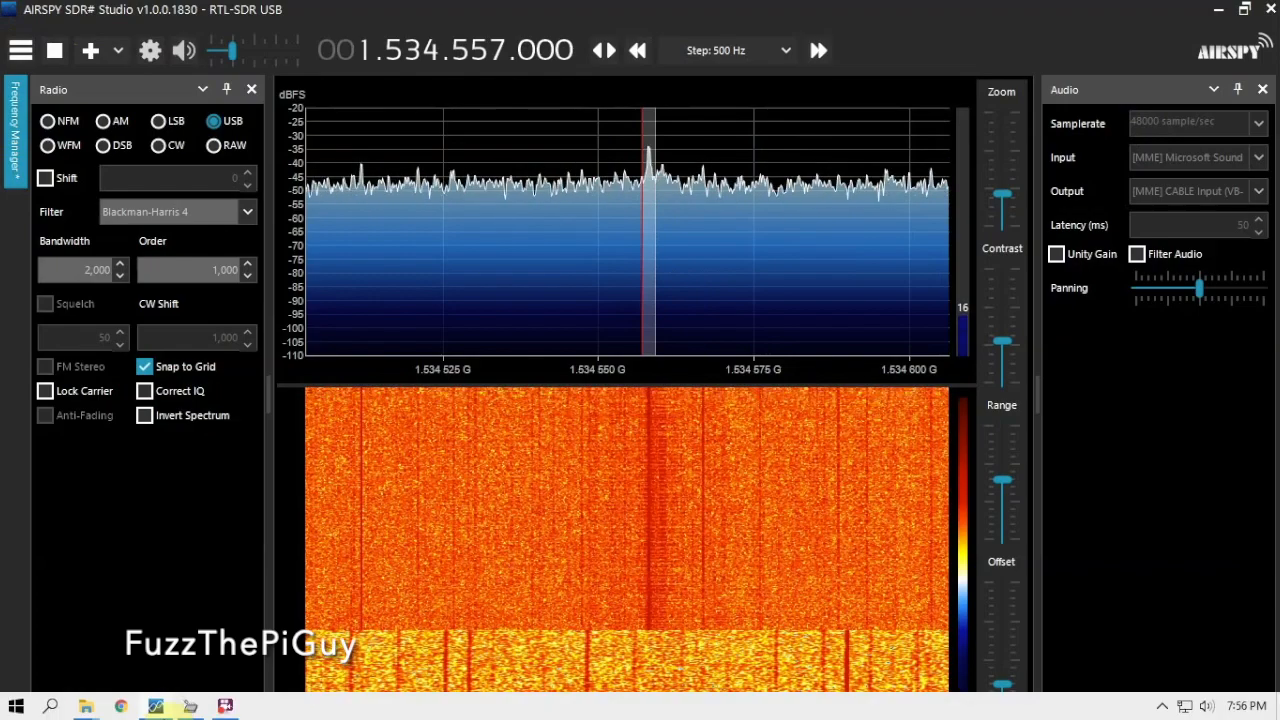
click(53, 708)
text(sou)
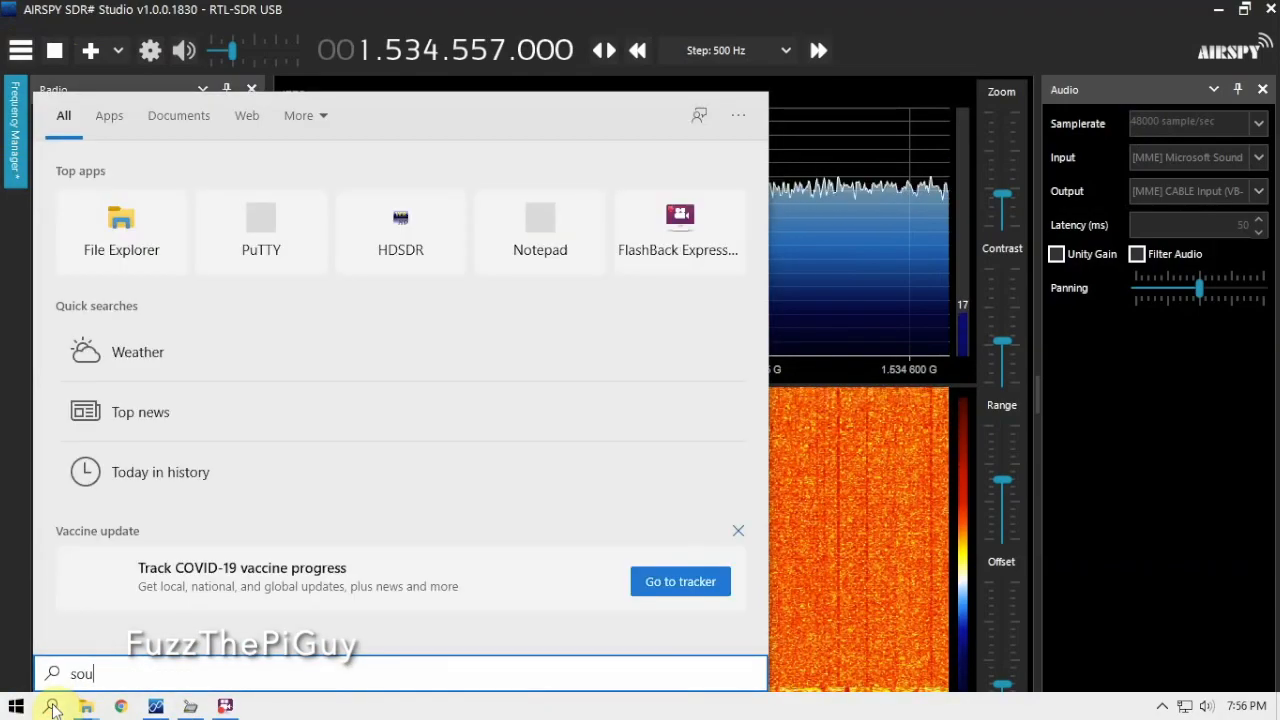
text(nd)
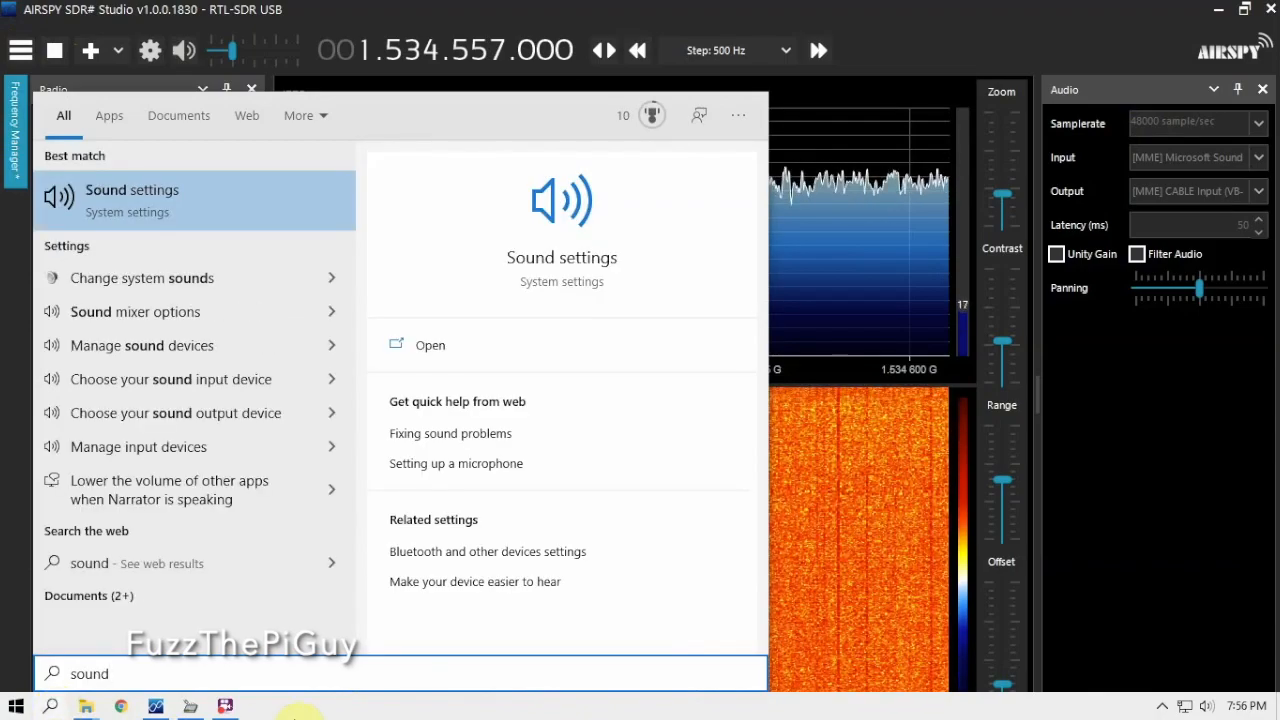
key(Return)
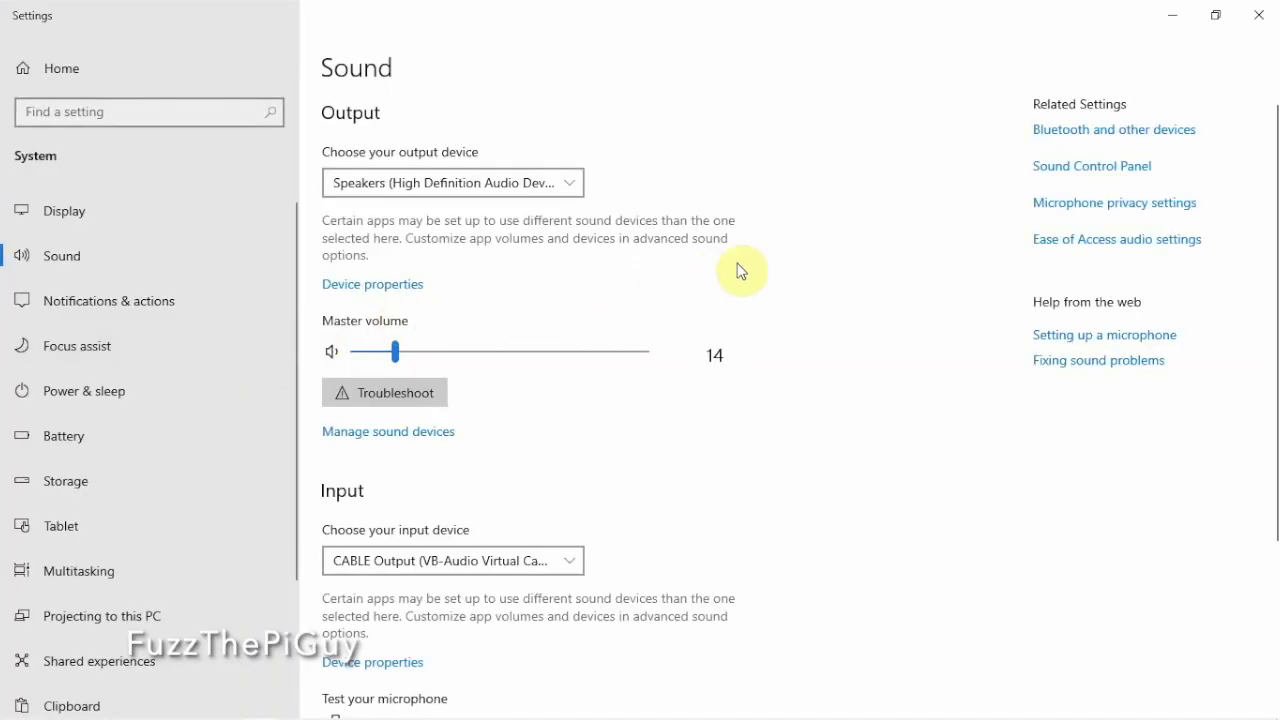
click(1044, 172)
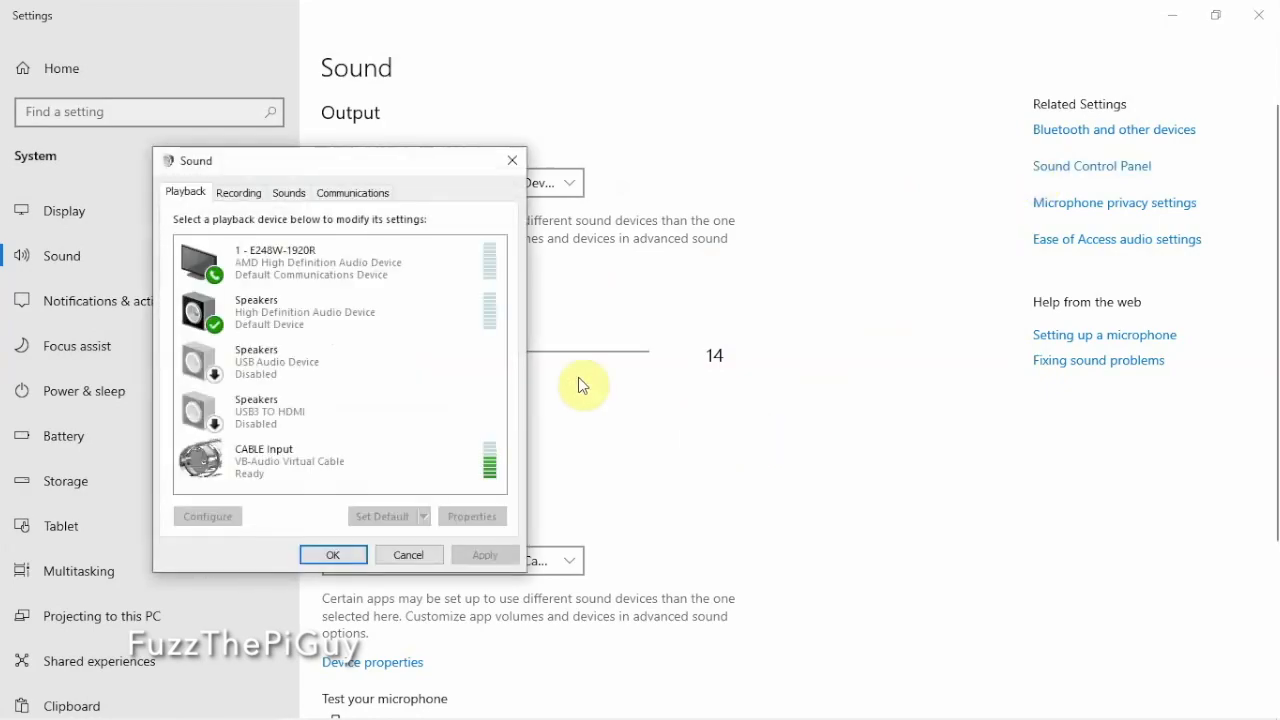
drag(432, 170, 581, 206)
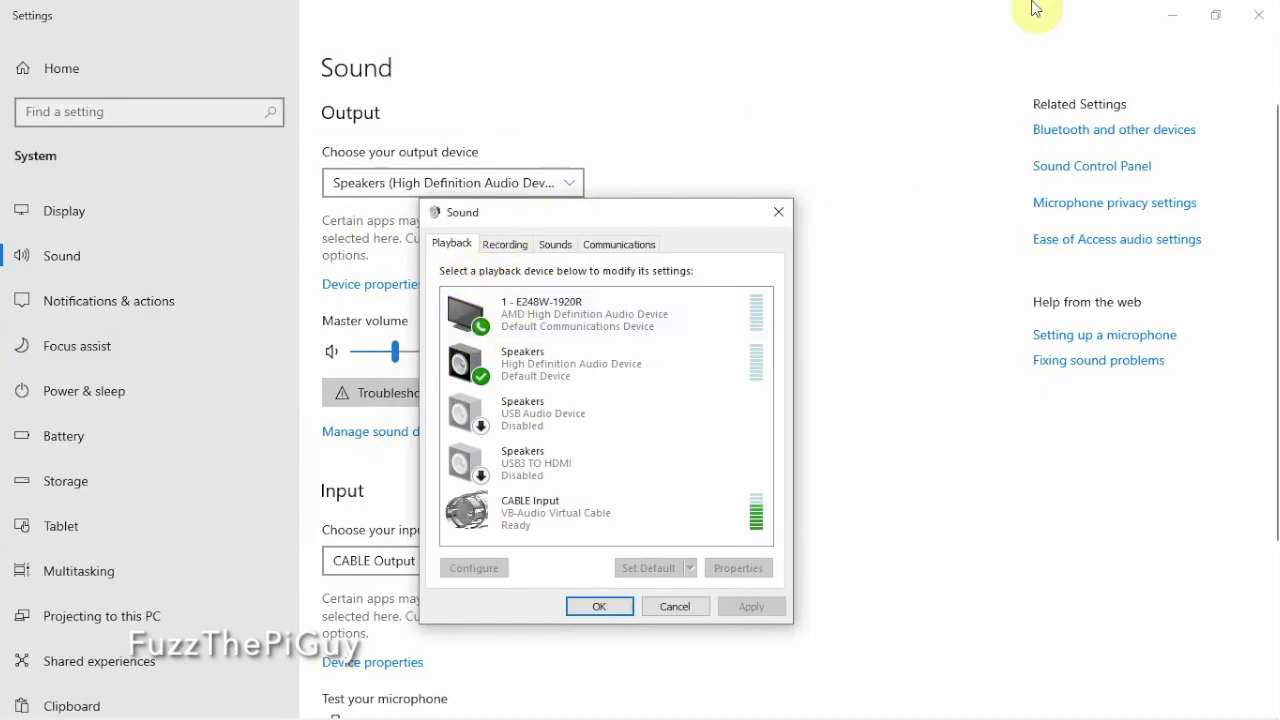
click(1166, 12)
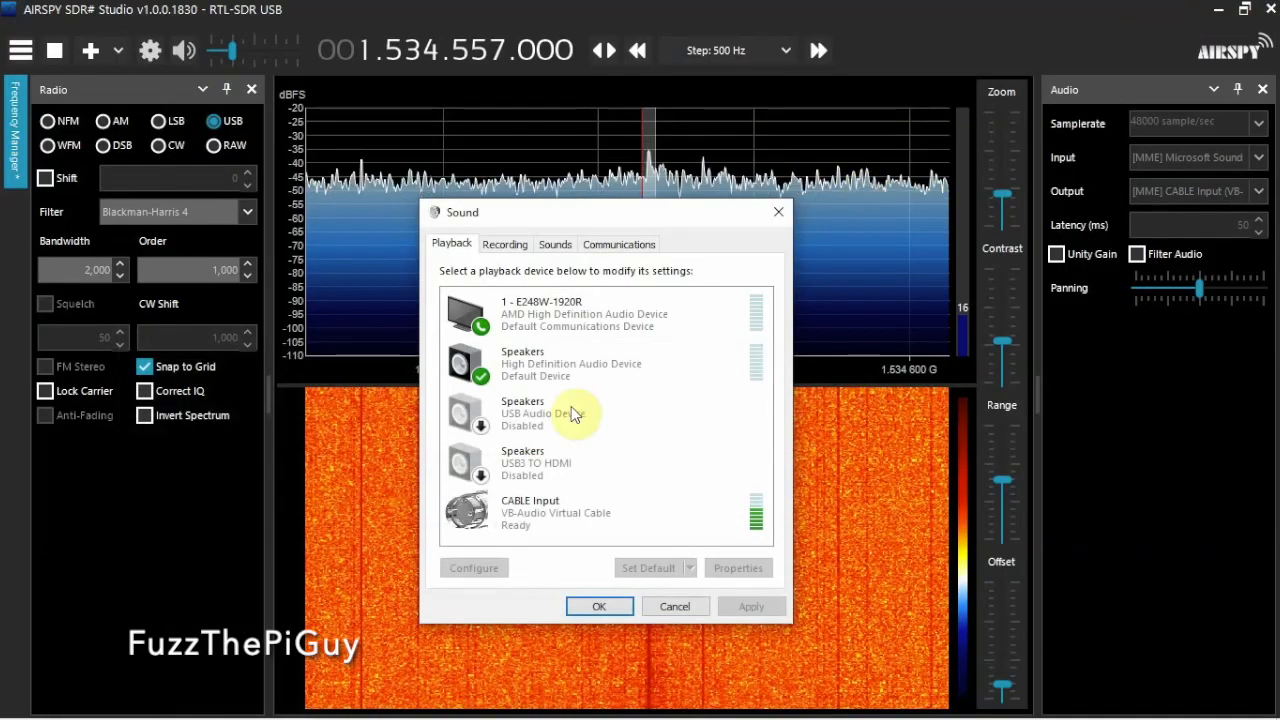
- Set the CABLE Output recording device to be listened to through Speakers (High Definition Audio Device)
click(503, 250)
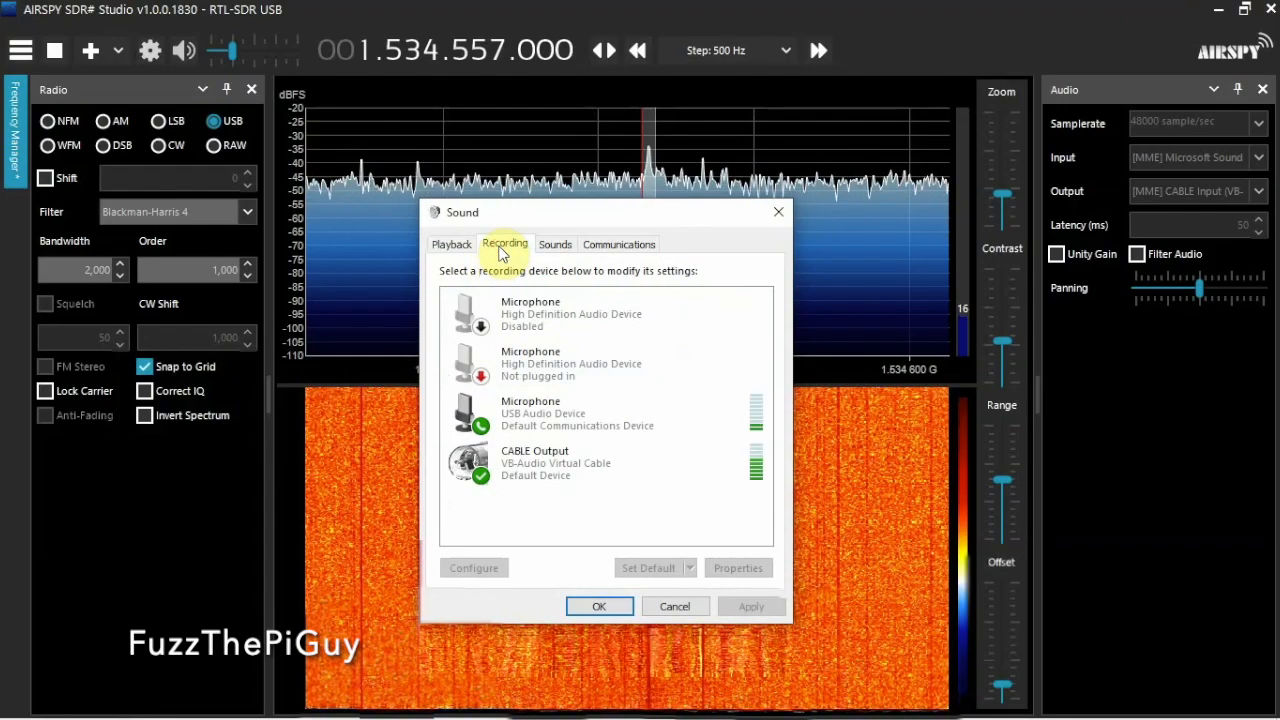
click(528, 466)
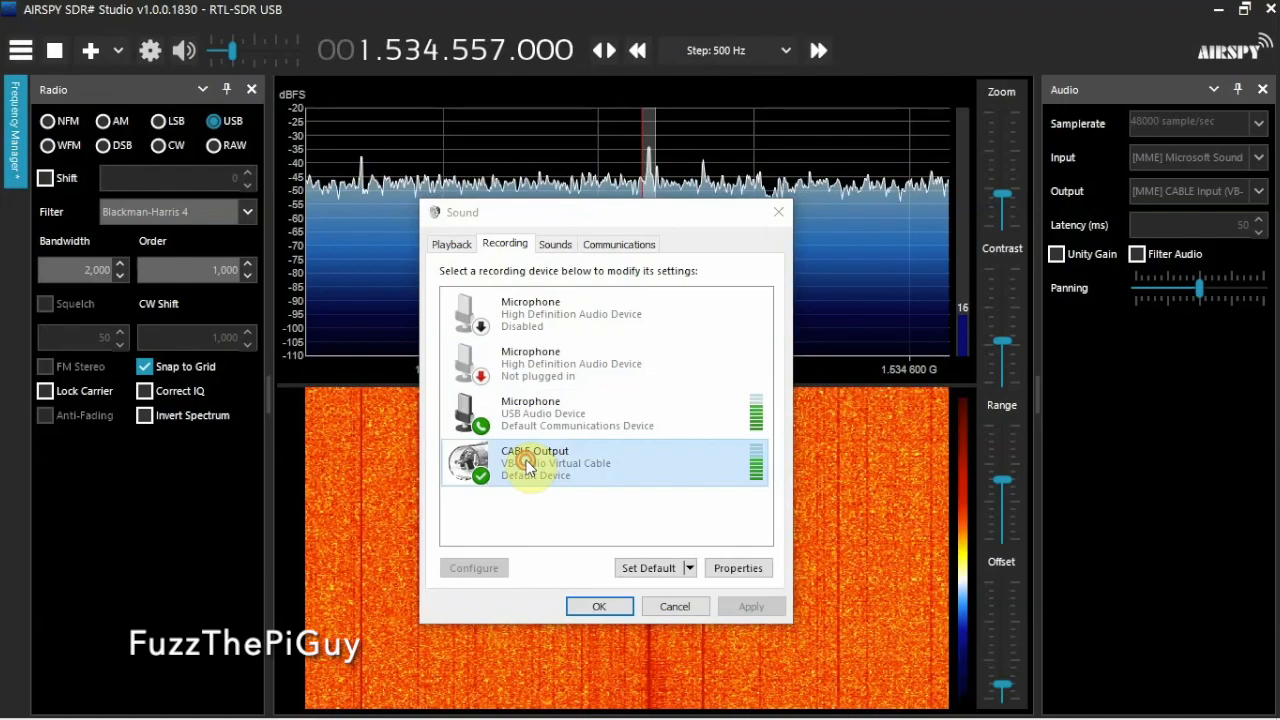
double_click(528, 466)
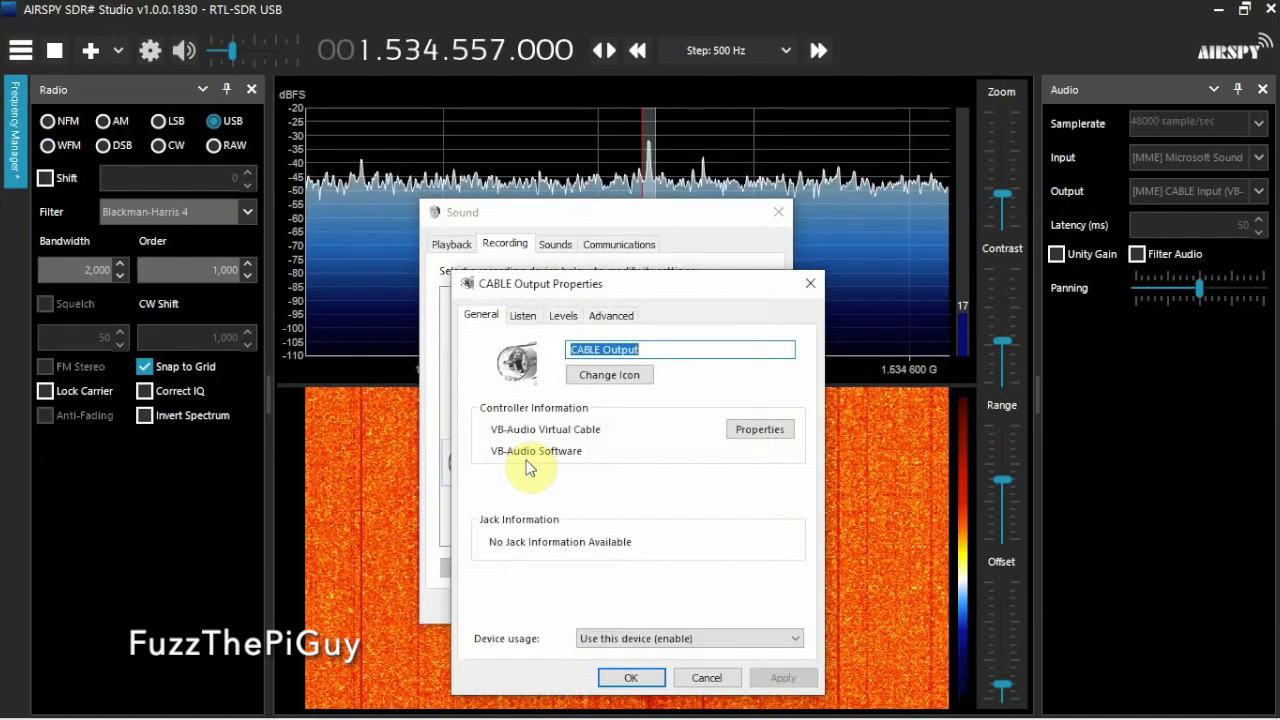
click(519, 320)
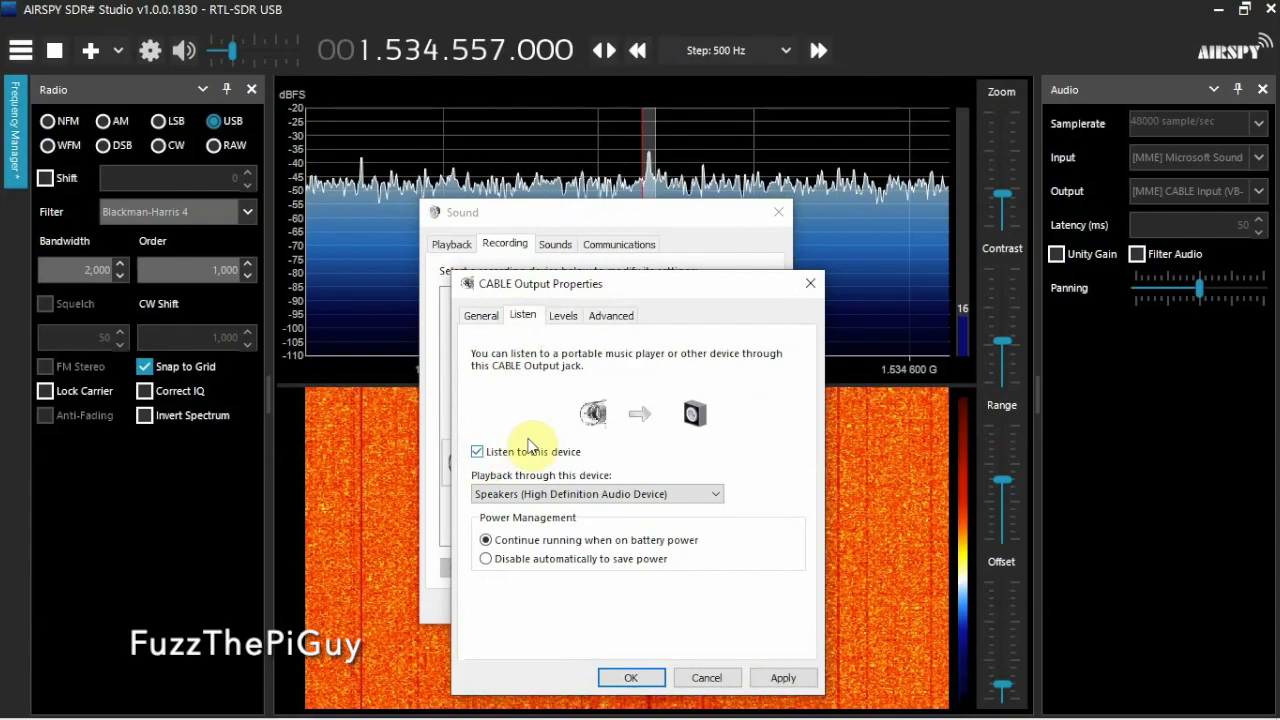
click(510, 496)
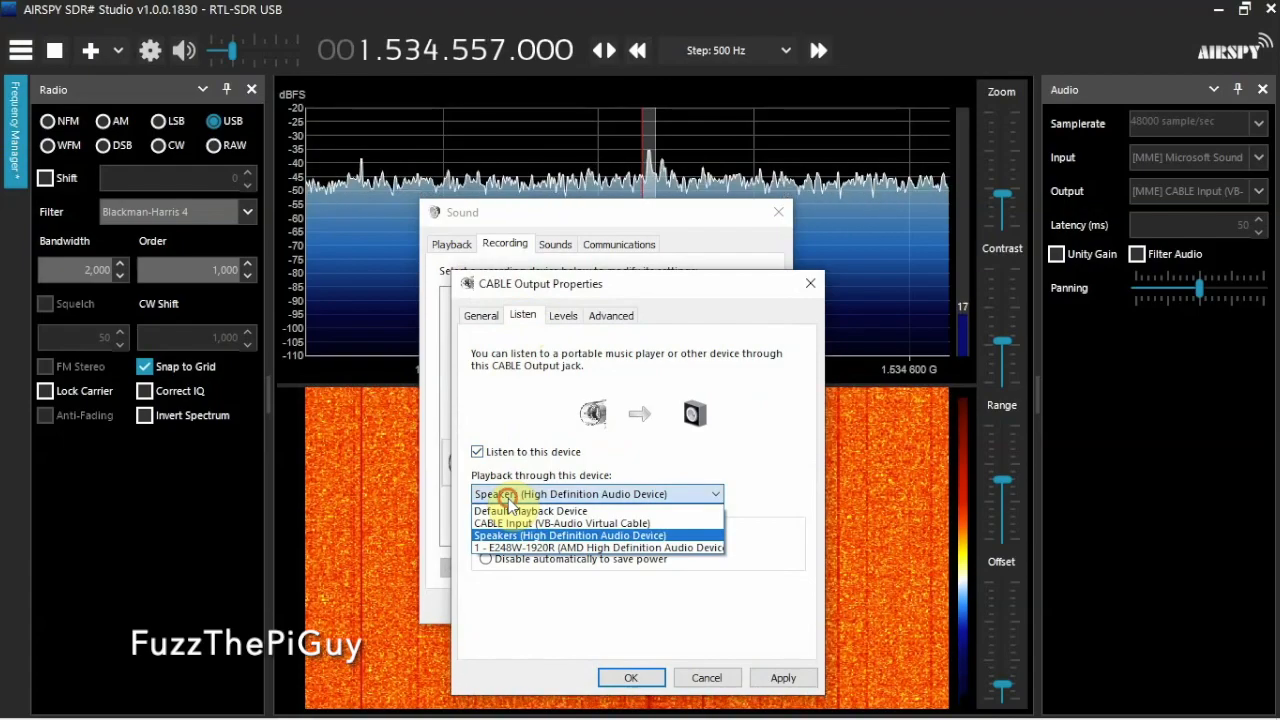
click(509, 497)
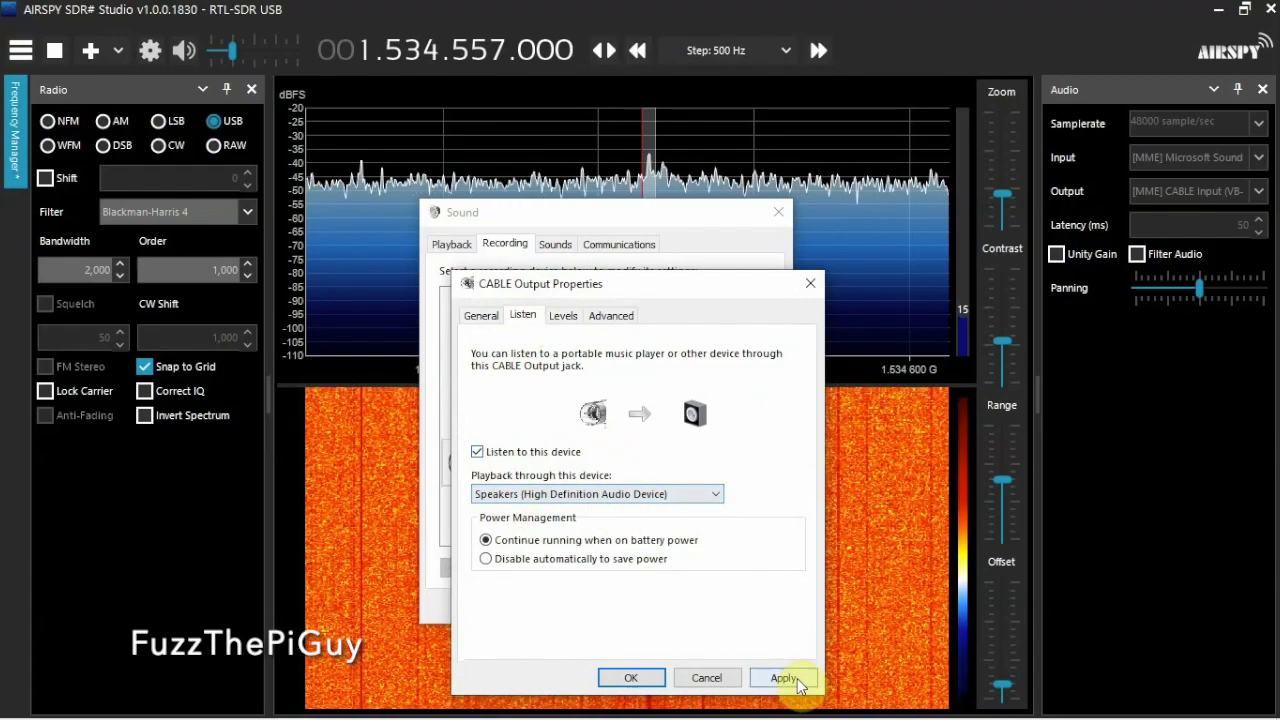
click(651, 678)
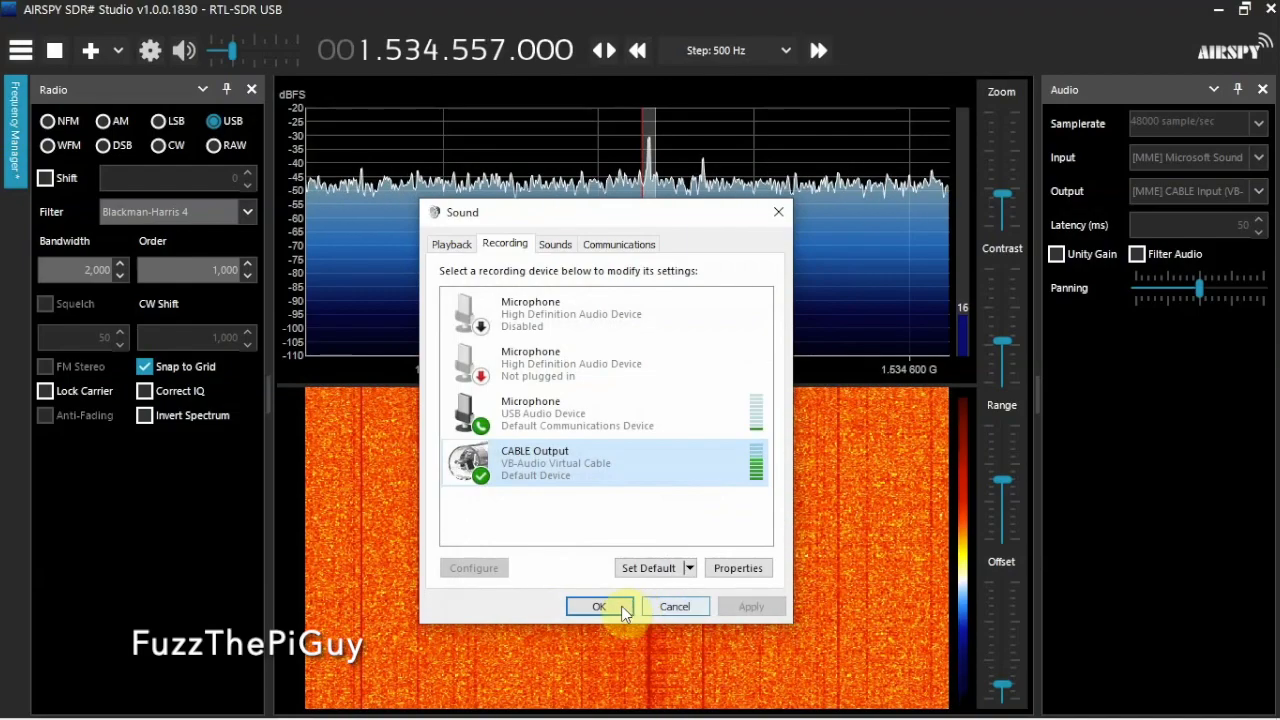
- Retune the SDR# receiver to 1.534.530.000, away from the signal peak, and stop reception
click(64, 52)
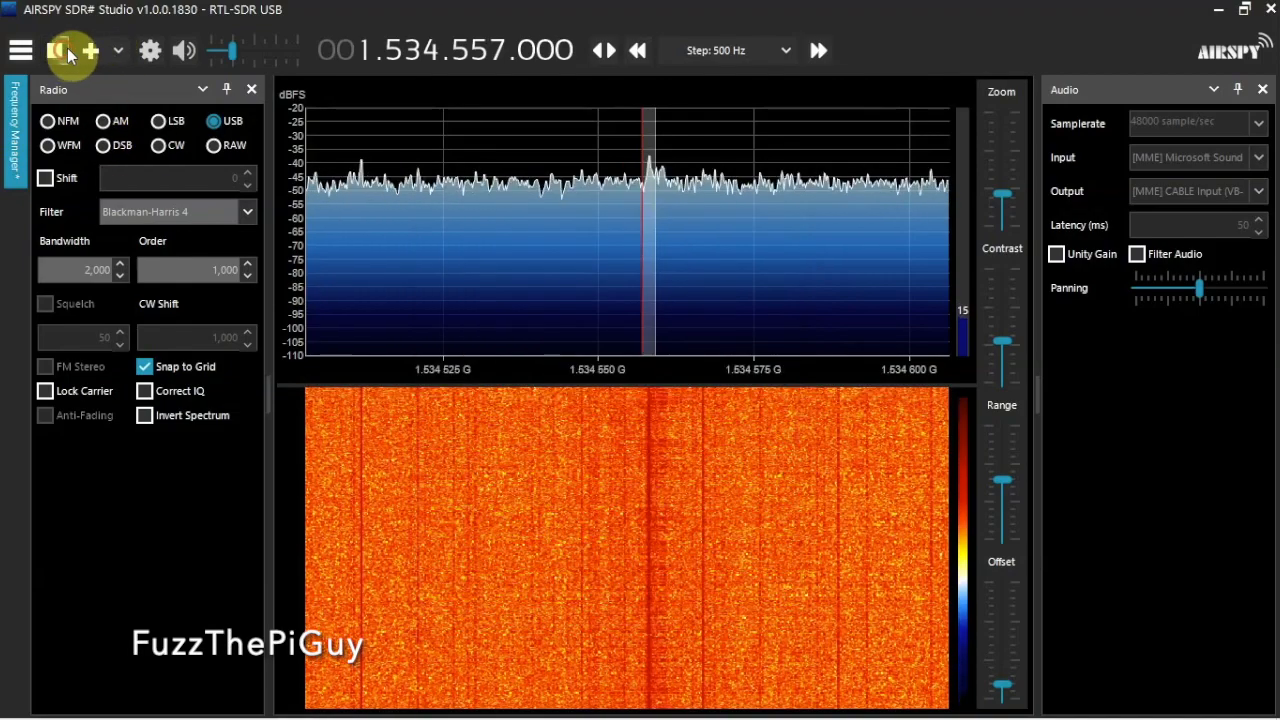
click(53, 51)
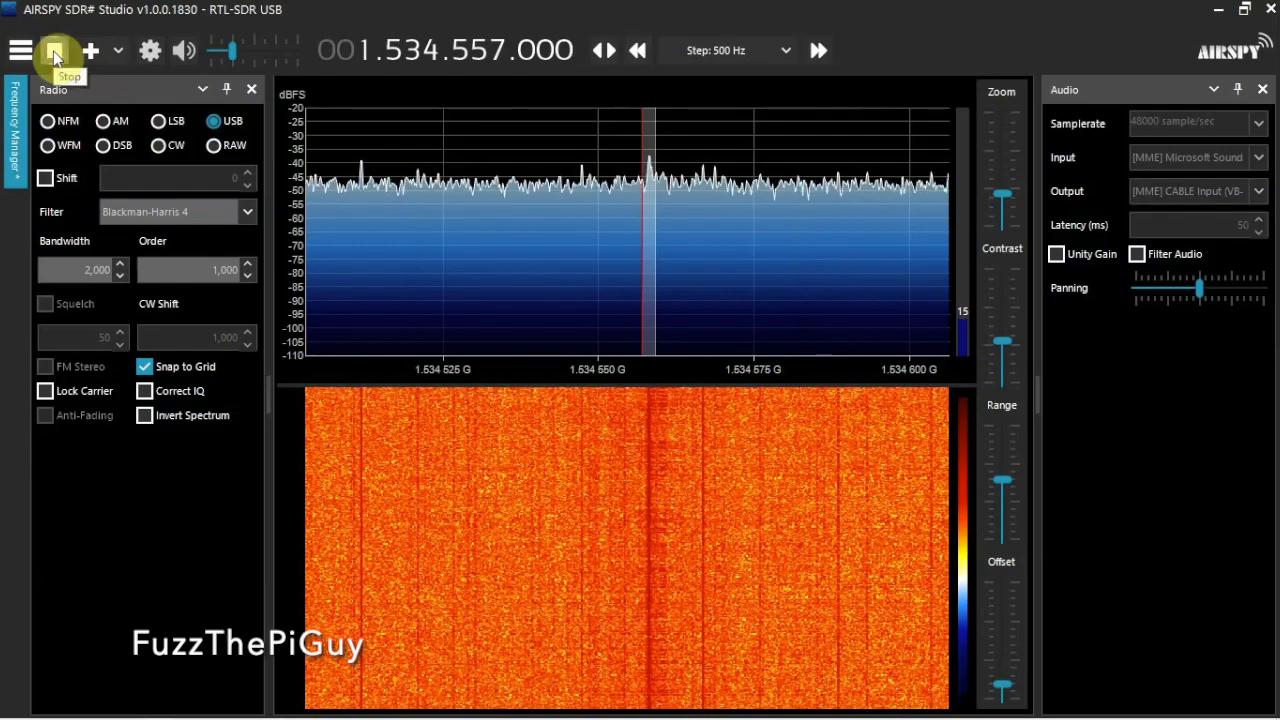
mouse_move(651, 206)
mouse_down()
mouse_move(357, 189)
mouse_move(403, 214)
mouse_move(475, 211)
mouse_up()
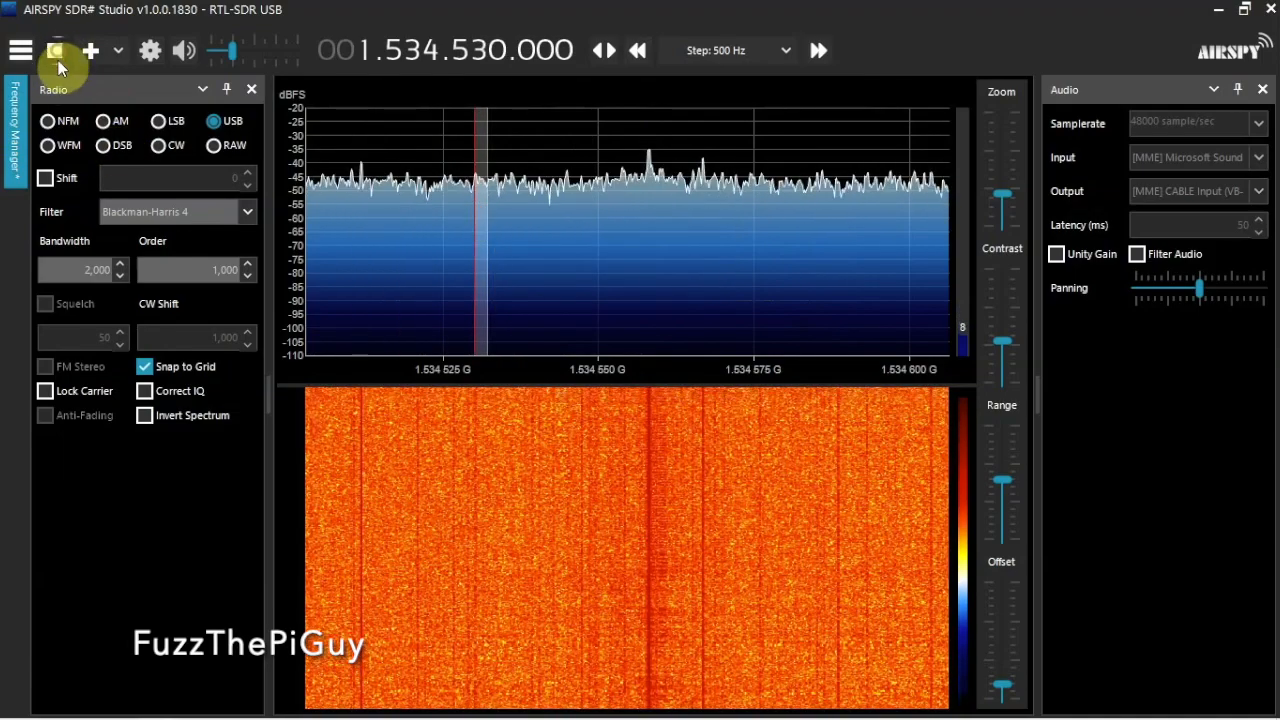
click(55, 51)
- Return to the Sound dialog and turn off Listen to this device for the CABLE Output recording device
mouse_move(357, 703)
click(297, 706)
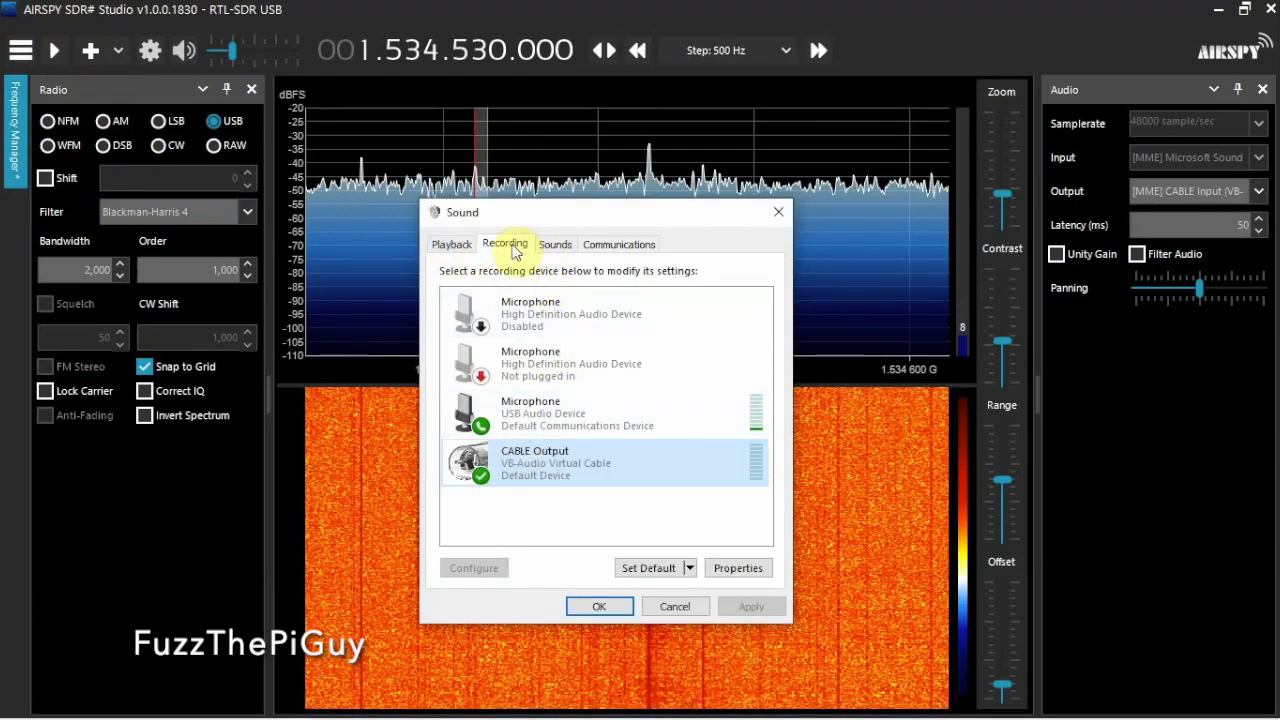
double_click(565, 456)
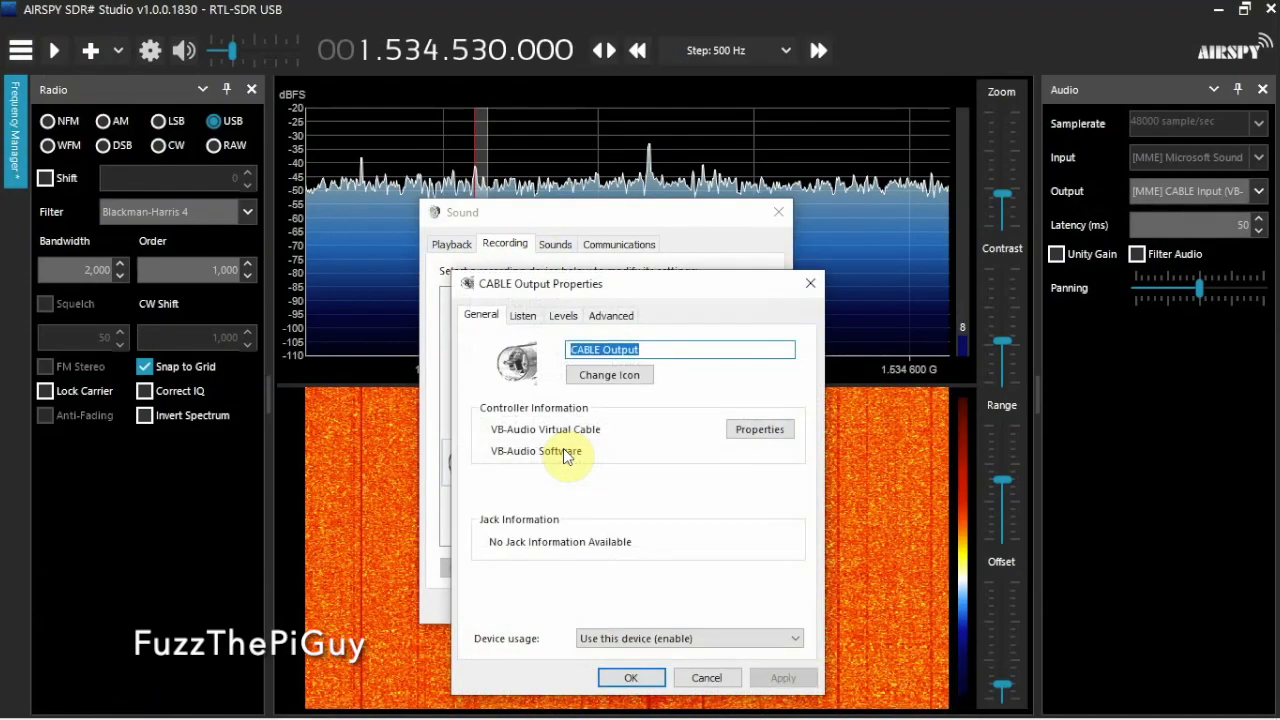
click(521, 316)
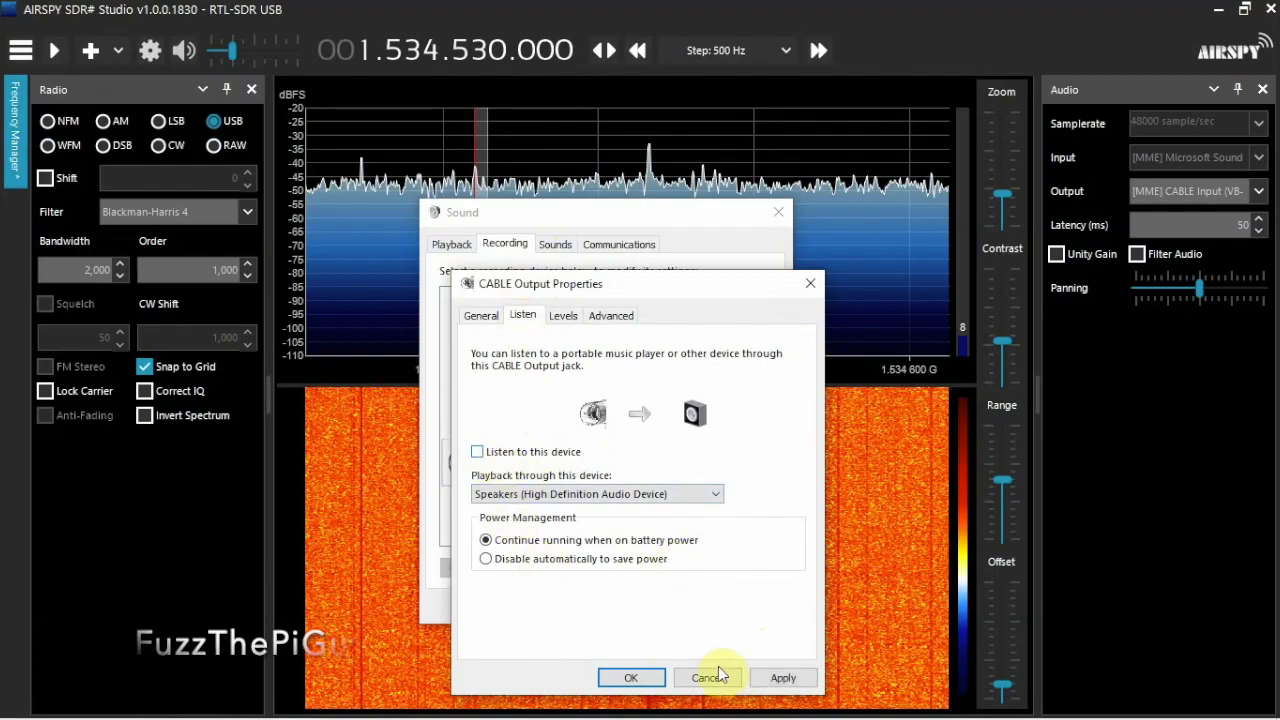
click(614, 679)
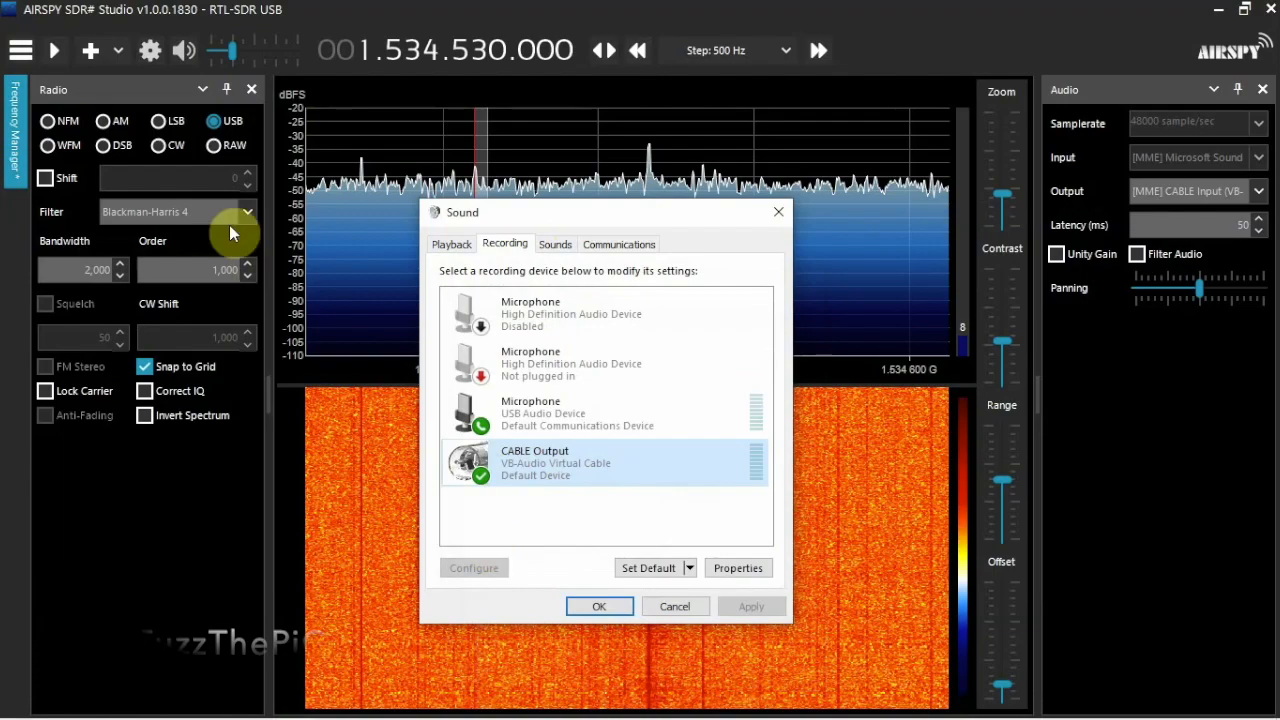
- Restart reception in SDR# and bring back the list of recording devices to check the CABLE Output level
click(57, 54)
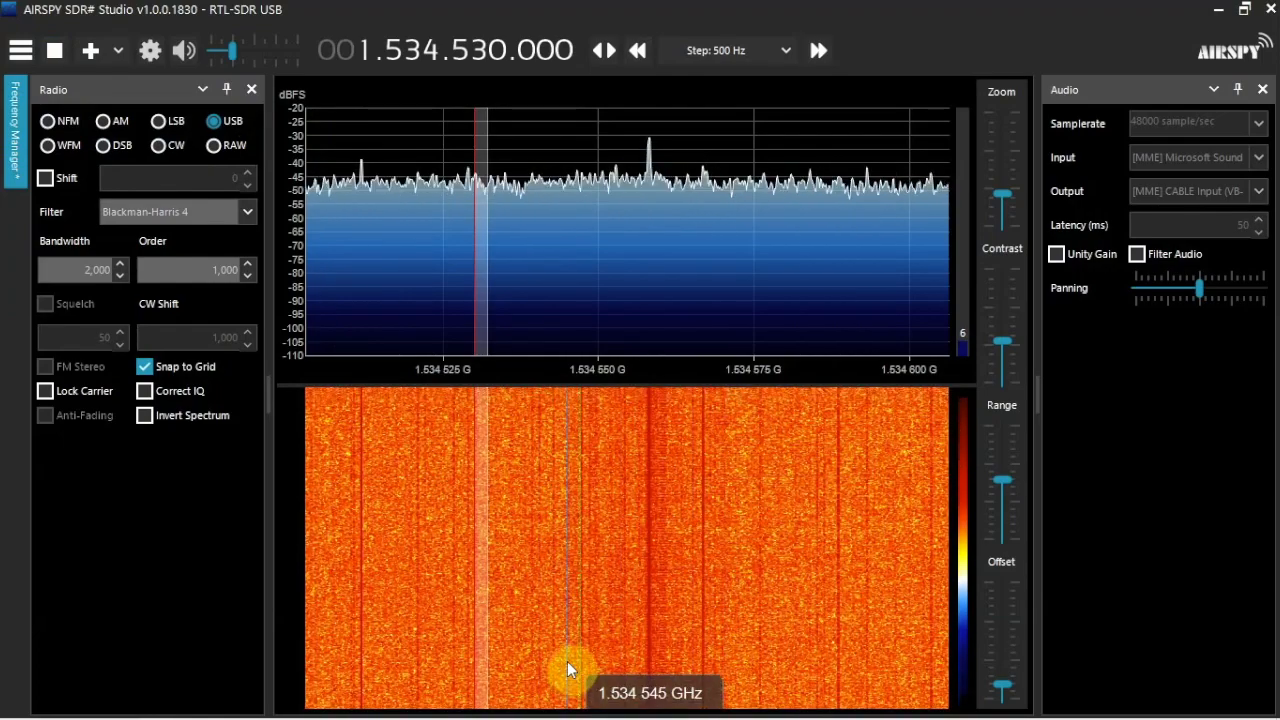
mouse_move(563, 712)
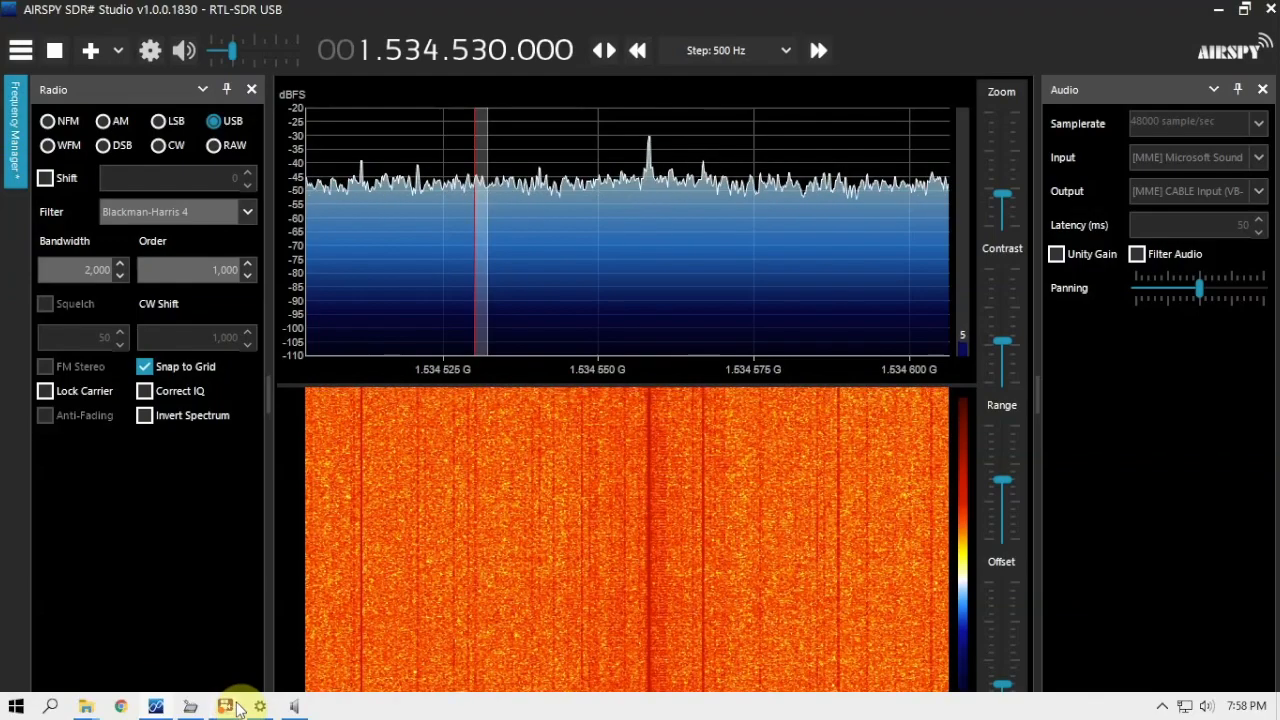
click(266, 707)
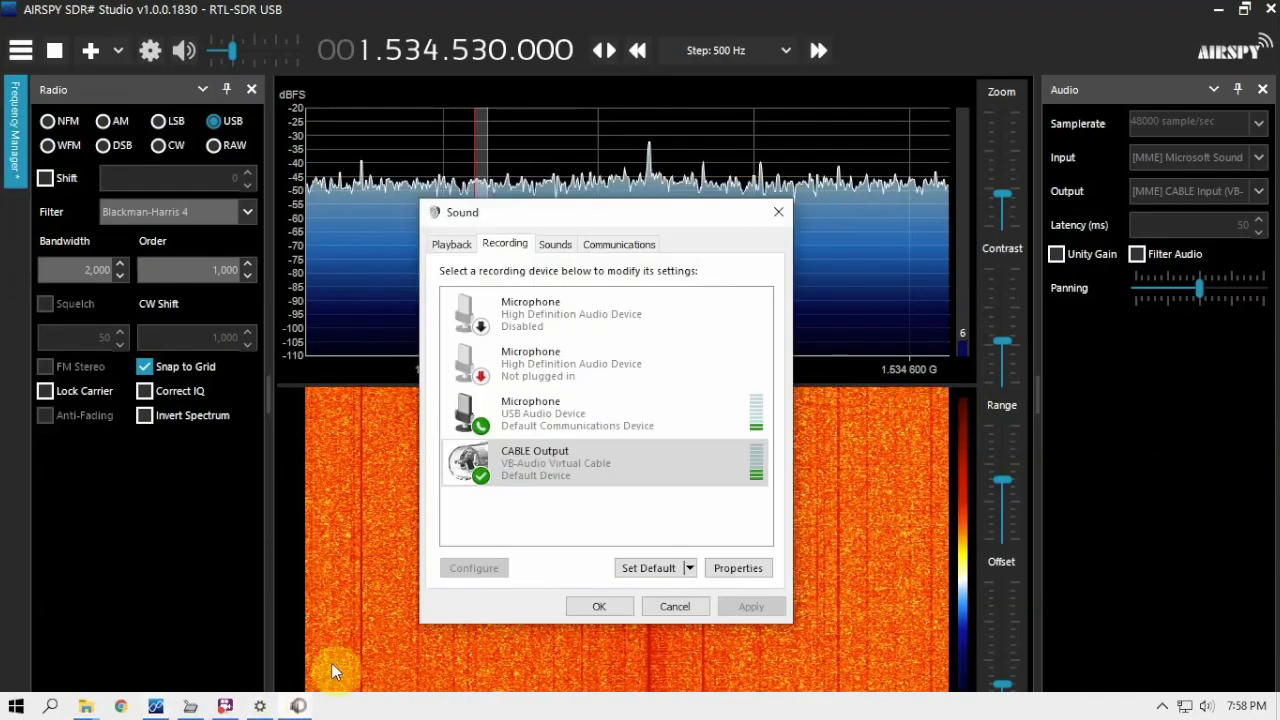